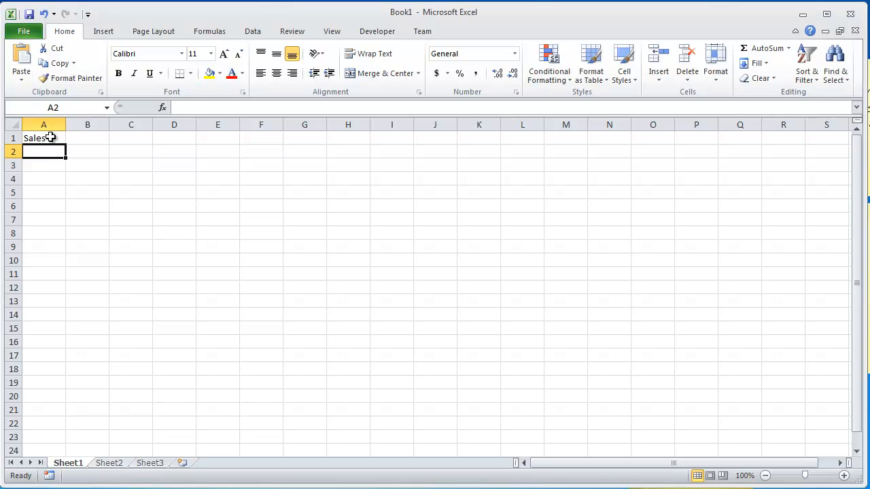
- Merge and center the Sales title across cells A1 to E1
left_click(50, 137)
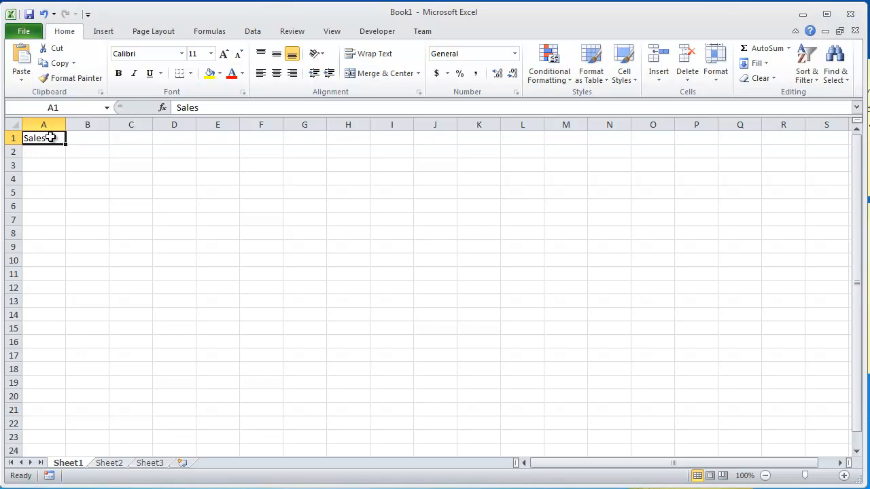
mouse_move(50, 137)
left_mouse_down()
mouse_move(254, 143)
mouse_move(34, 136)
mouse_move(41, 137)
left_mouse_up()
left_click(223, 138)
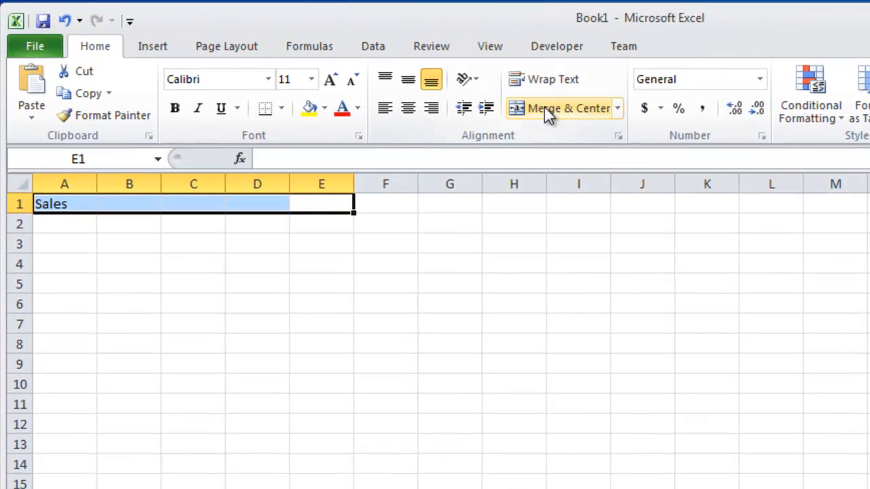
left_click(545, 108)
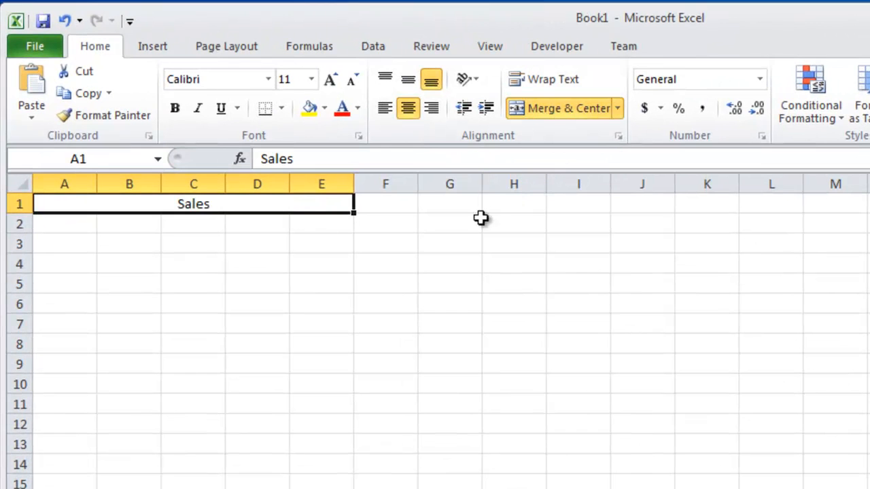
- Enter the headings July, August, September and Total in B2:E2, and auto-fit the width of column D
left_click(134, 229)
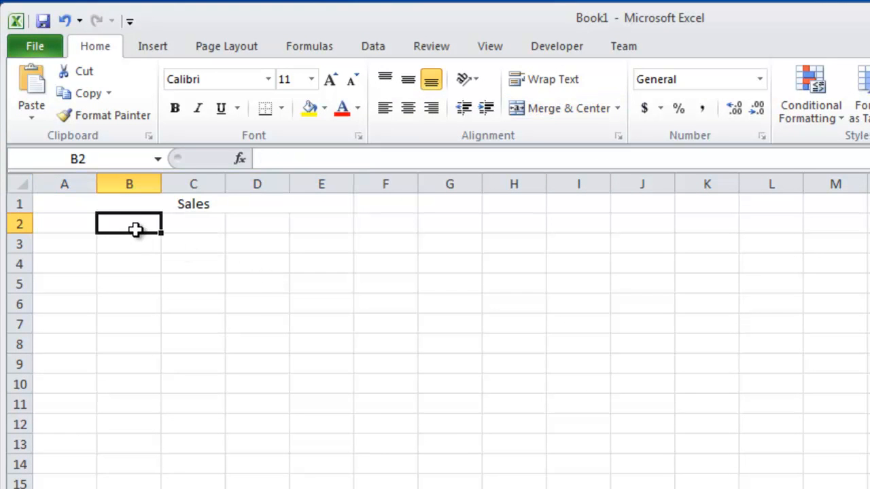
type("July")
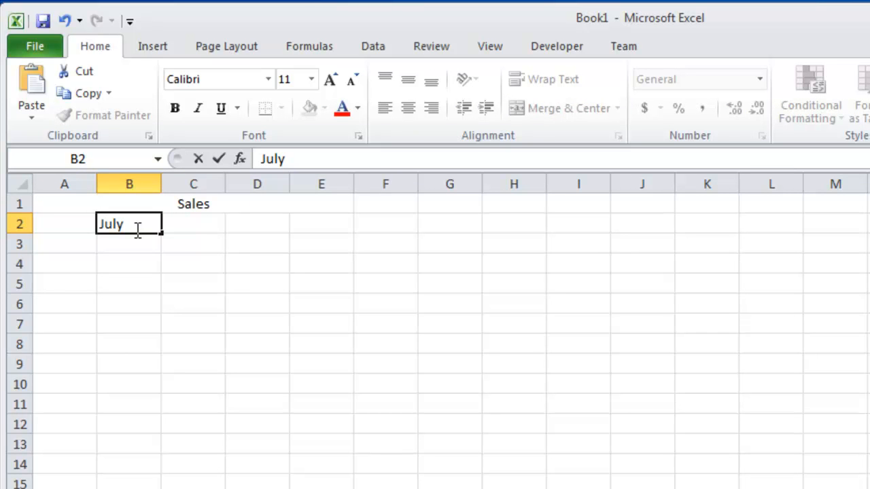
key("Tab")
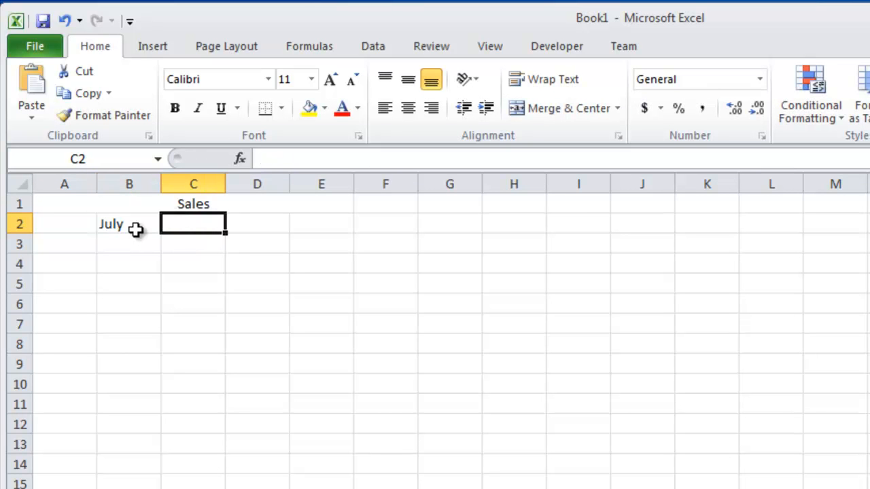
type("Ag")
key("BackSpace")
type("ugust")
key("Tab")
type("September")
key("Tab")
type("Total")
key("Return")
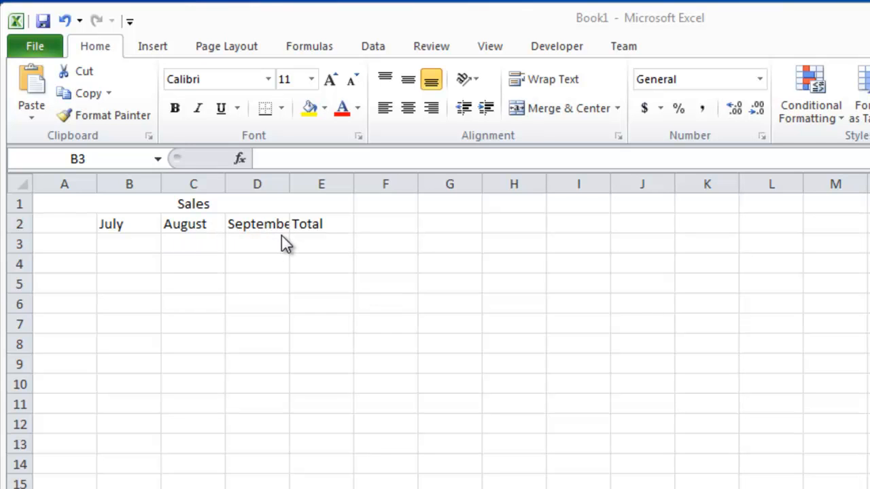
left_click(288, 182)
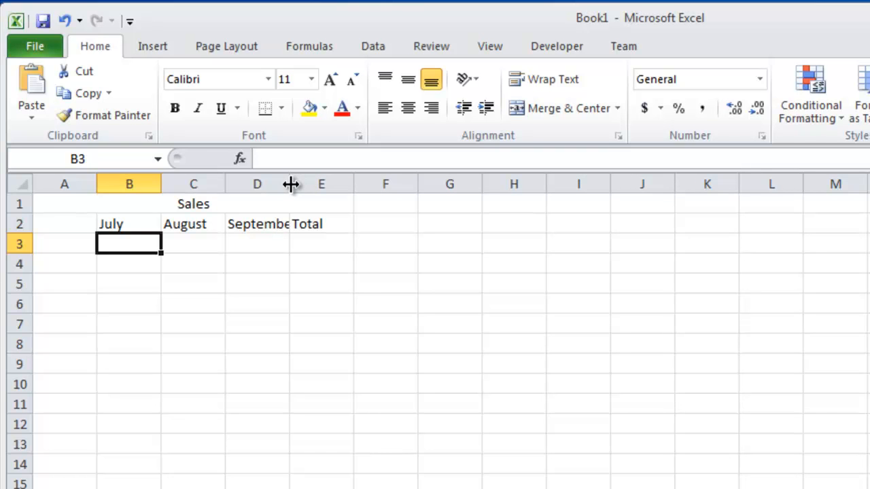
double_click(290, 184)
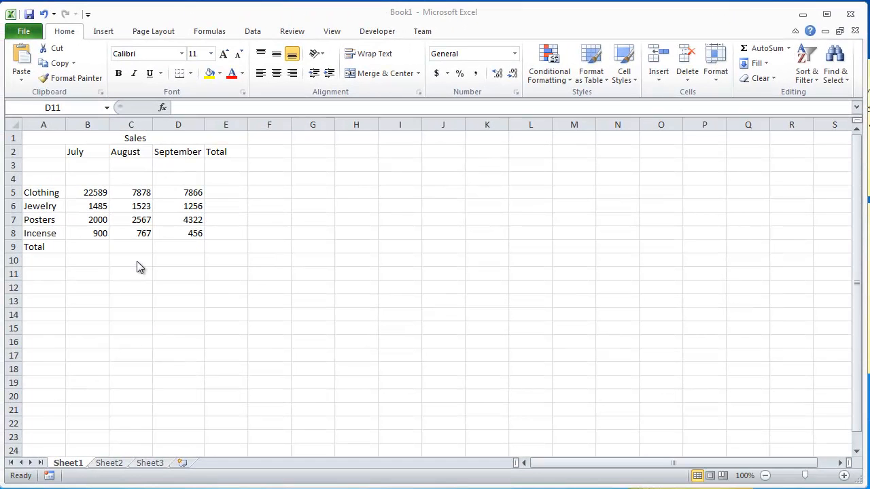
- Total the July sales in B9 with AutoSum over B5:B8 and fill the formula across to D9
left_click(83, 246)
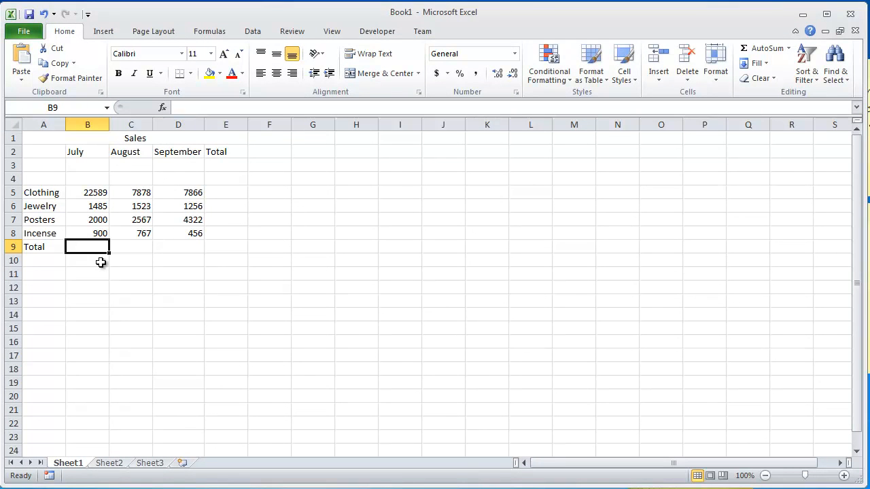
left_click(756, 49)
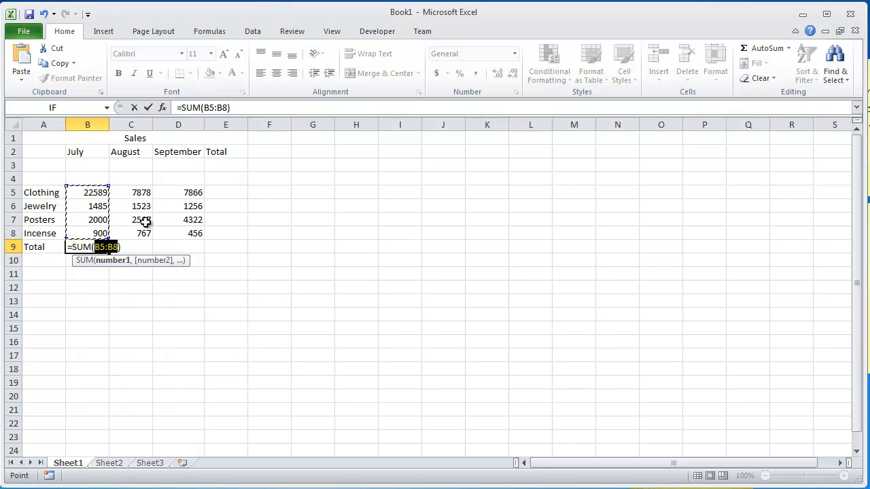
key("Return")
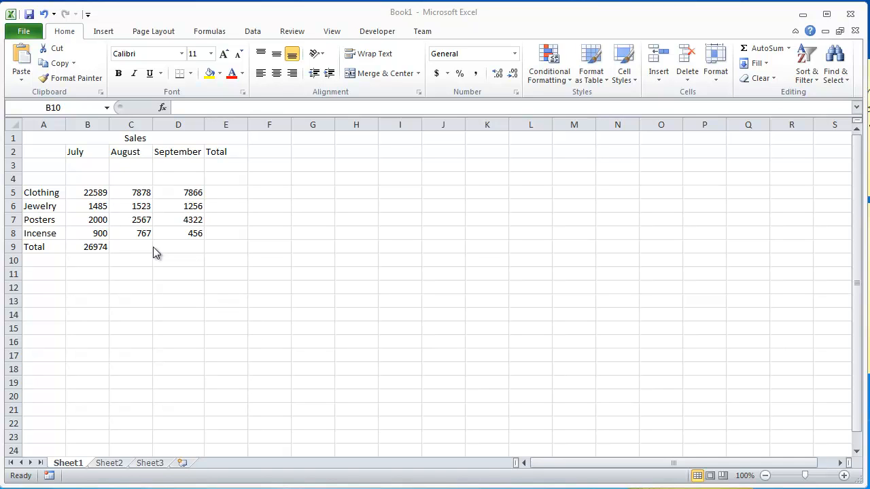
left_click(74, 244)
left_click(79, 243)
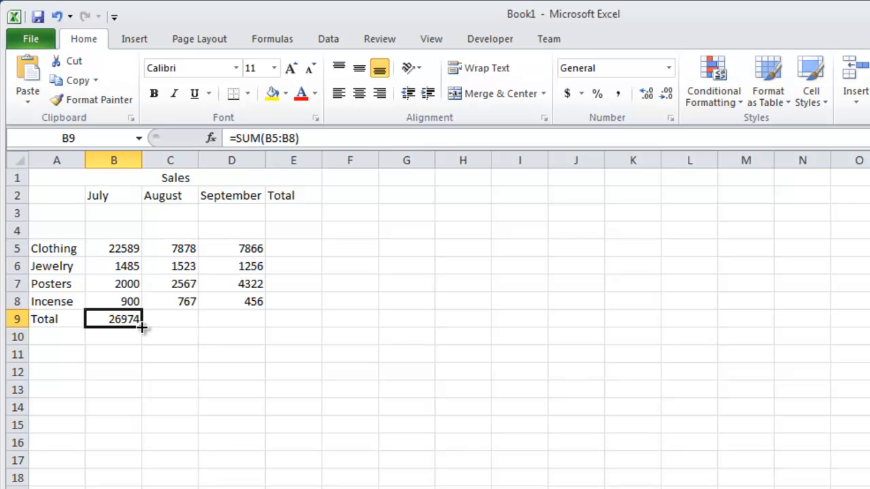
left_click_drag(141, 327, 258, 329)
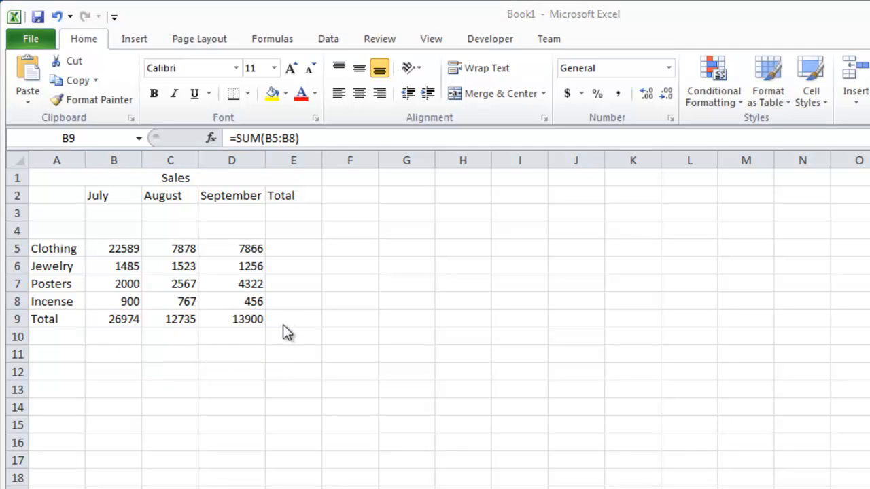
- Total the Clothing row in E5 with AutoSum over B5:D5 and fill the formula down to E9
left_click(285, 249)
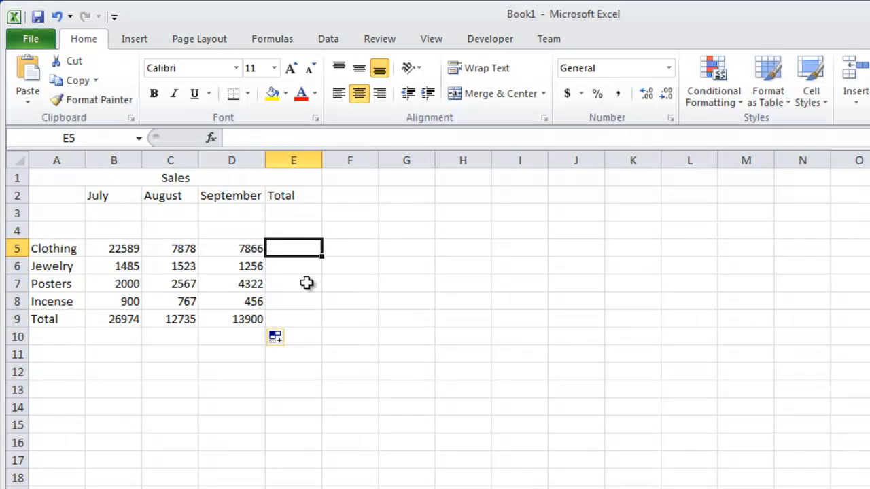
key("alt+equal")
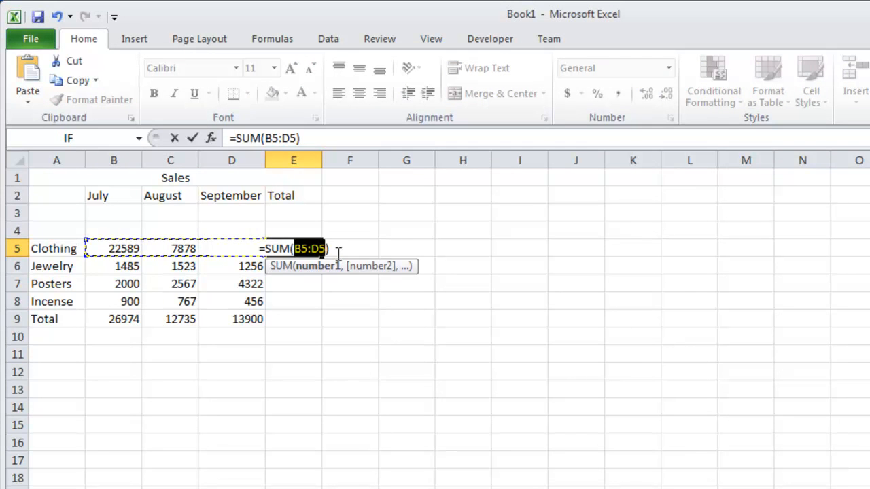
key("Return")
left_click(309, 252)
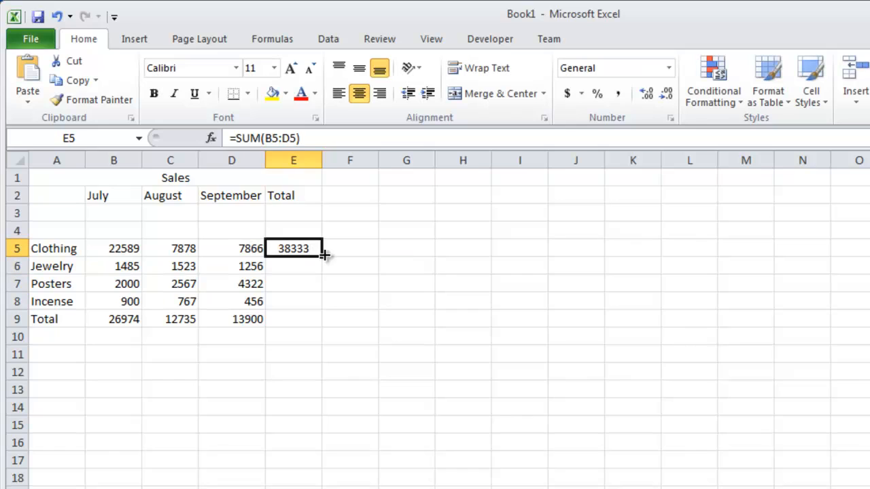
left_click_drag(324, 252, 319, 326)
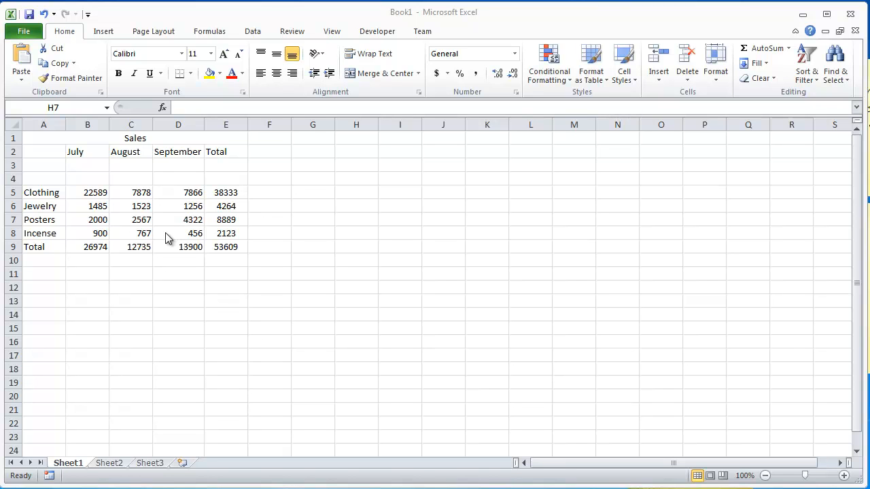
- Apply the Accounting format with dollar signs to B5:E5 and B9:E9, and the comma style to B6:E8
left_click(91, 194)
left_click_drag(91, 193, 215, 193)
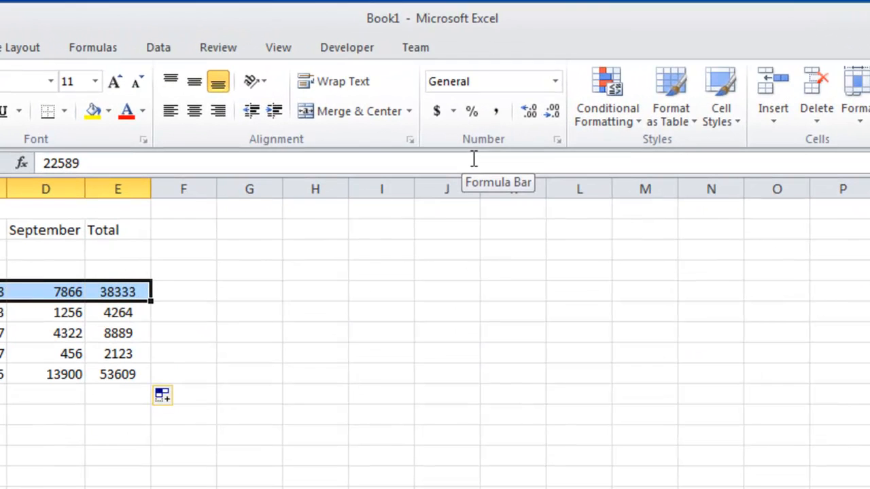
left_click(436, 111)
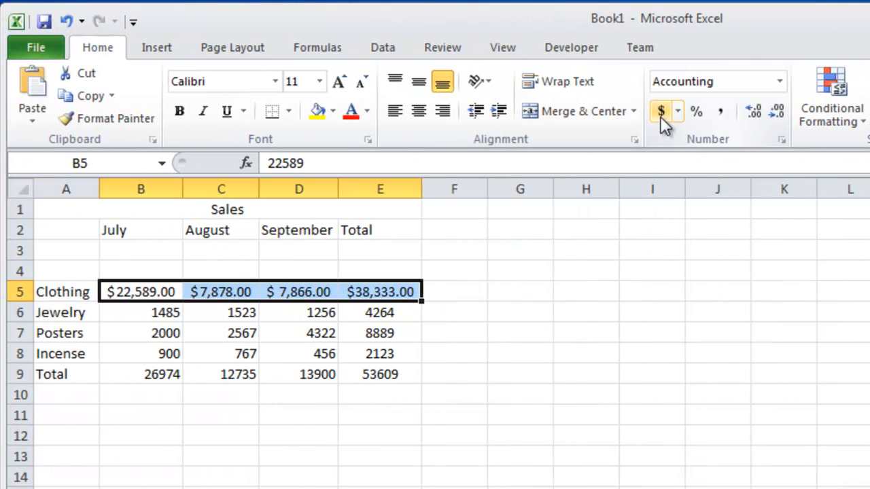
left_click_drag(130, 363, 385, 379)
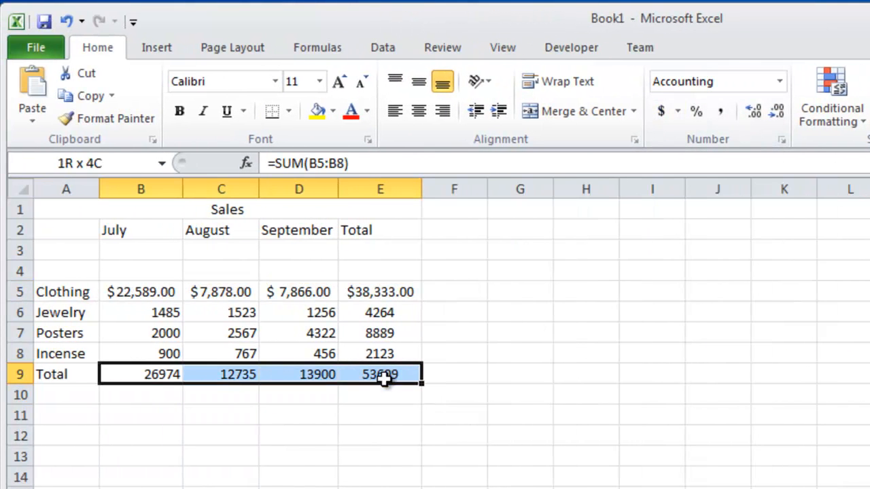
left_click(660, 110)
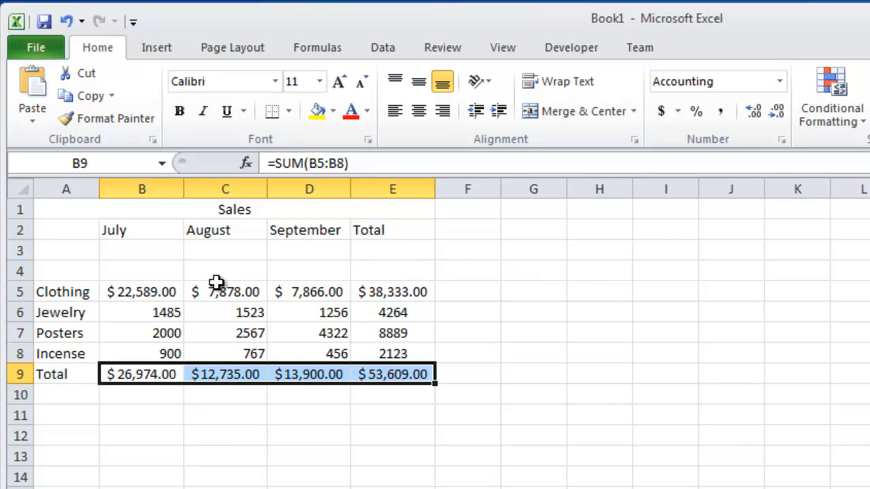
left_click_drag(155, 313, 373, 352)
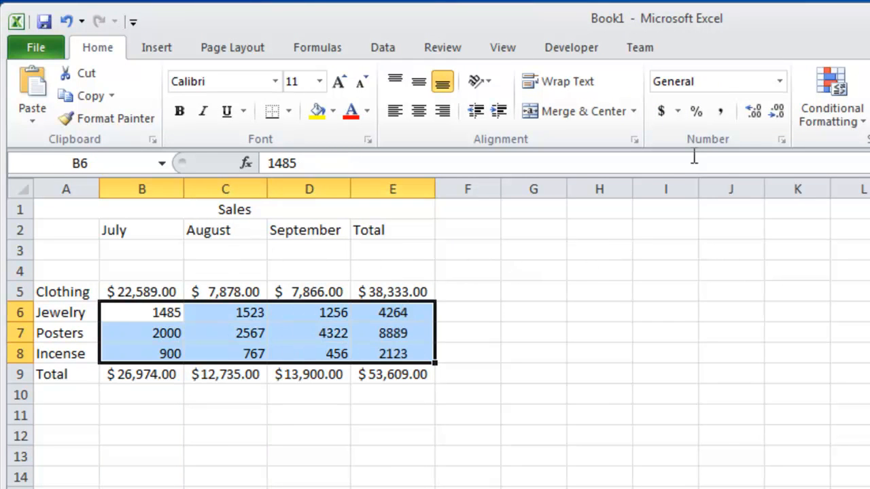
left_click(721, 112)
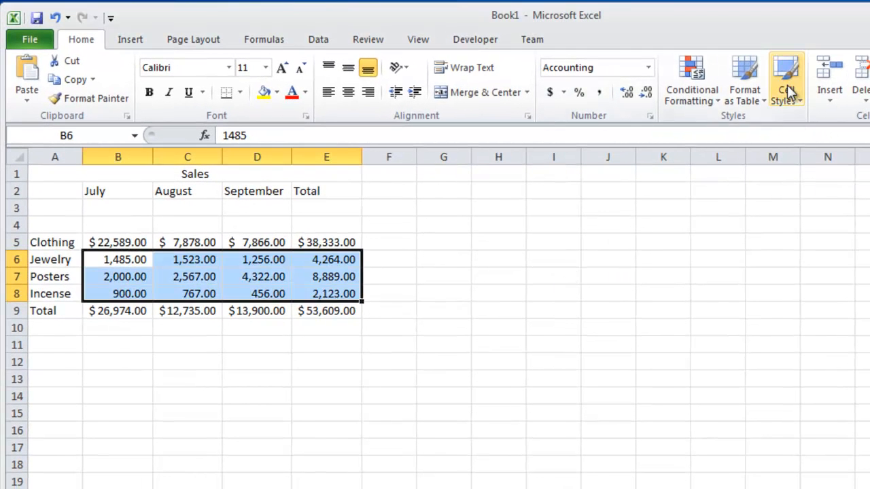
- Apply the Total cell style to the totals in B9:E9
left_click(788, 94)
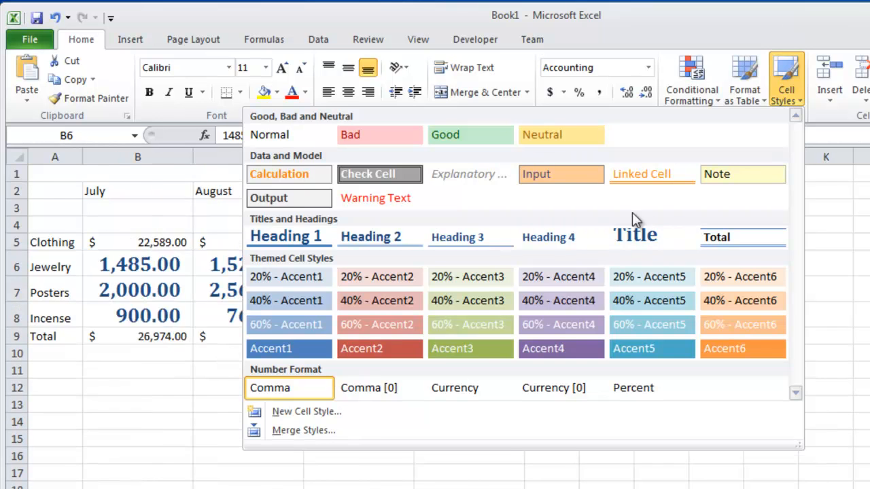
left_click_drag(130, 314, 305, 307)
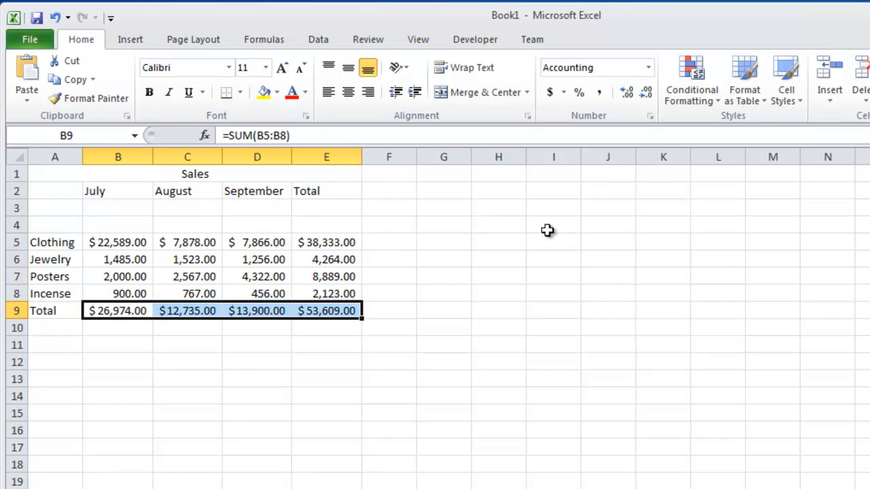
left_click(782, 80)
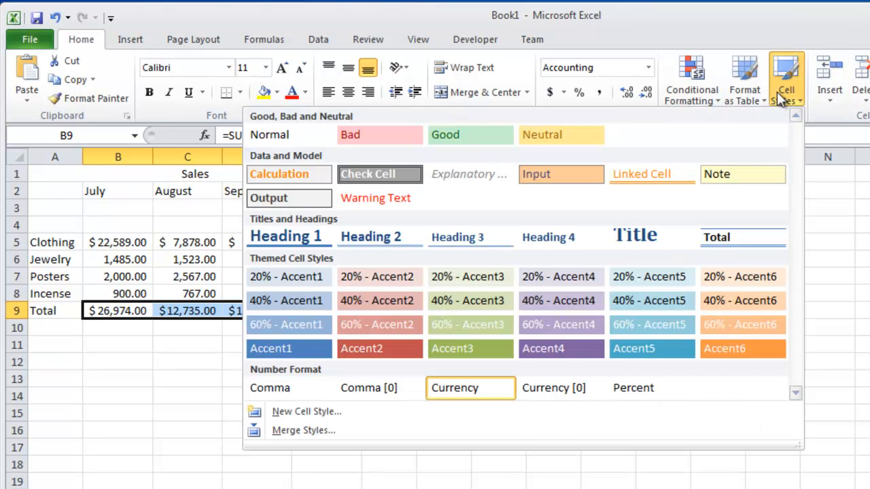
left_click(722, 243)
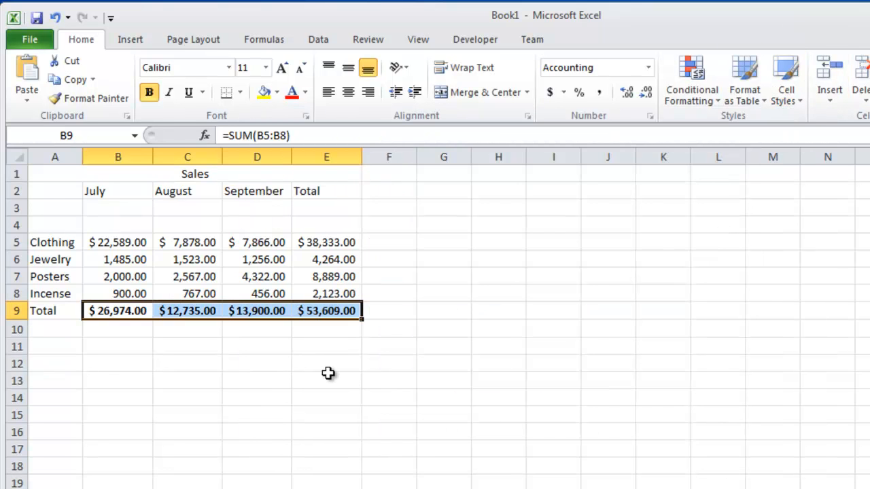
left_click(288, 362)
key("ctrl+z")
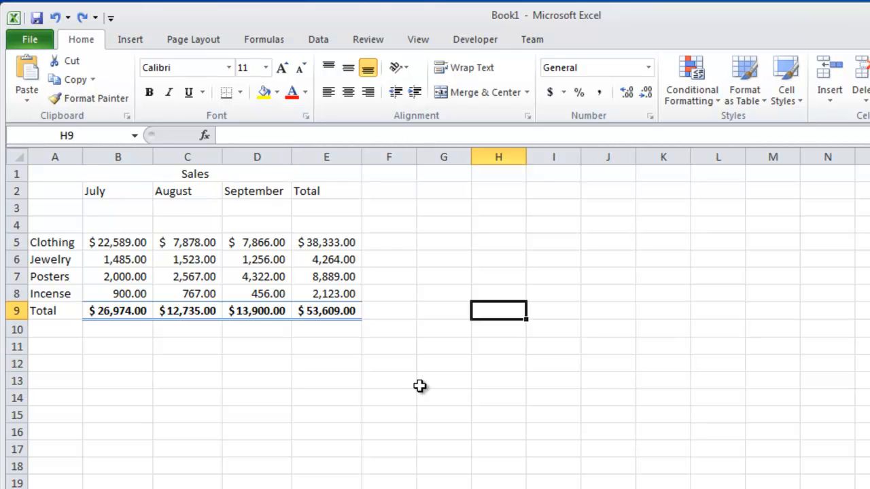
- Apply the Title cell style to the merged Sales heading in row 1
left_click(169, 176)
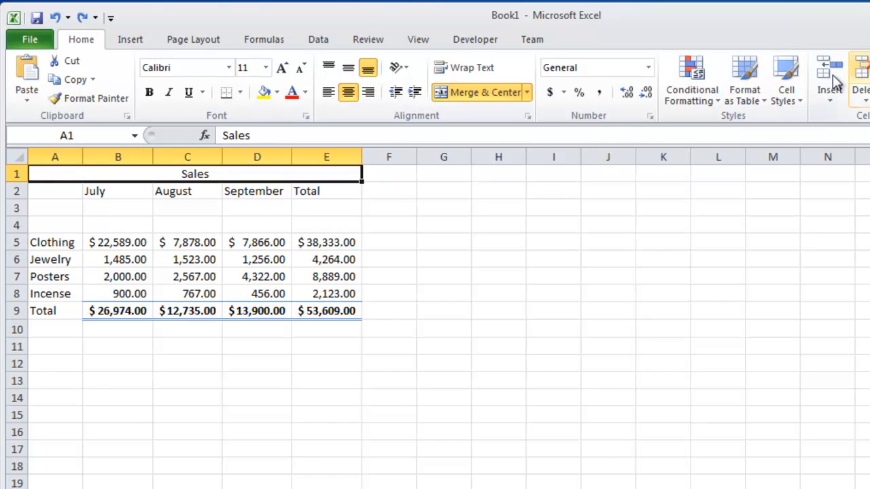
left_click(785, 78)
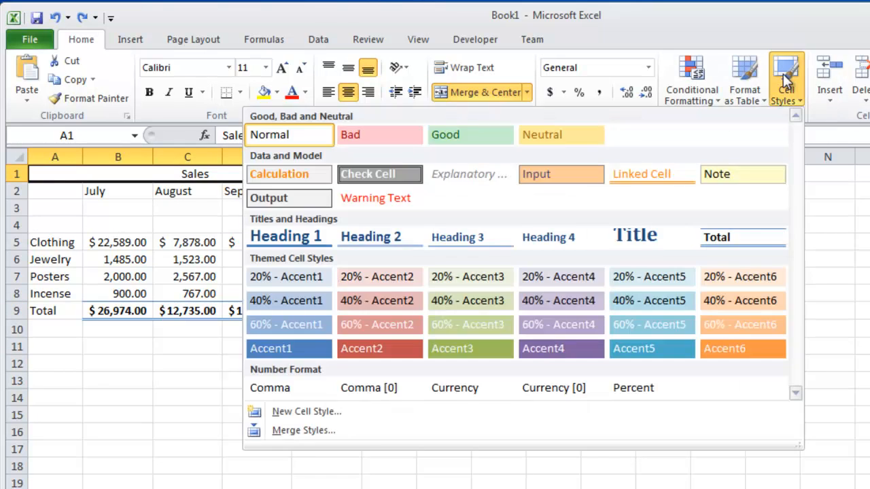
left_click(626, 235)
left_click(352, 370)
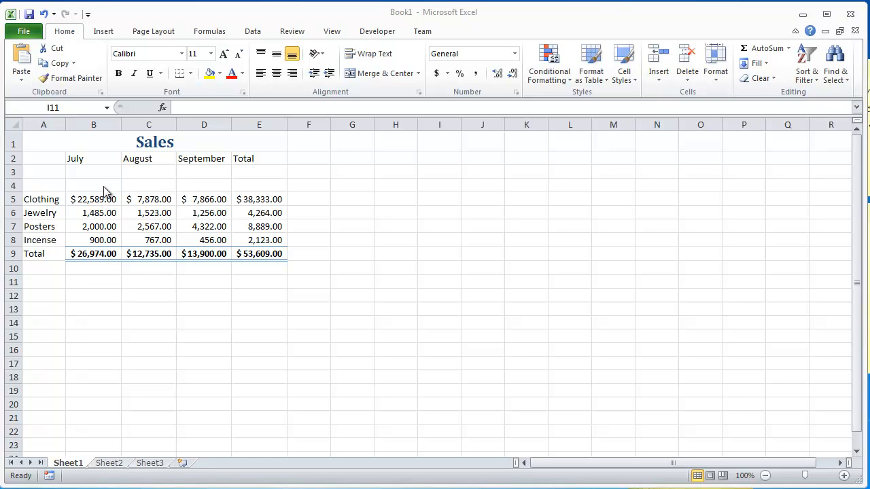
- Insert a clustered cylinder column chart of the sales data in A2:D8 and place it clear of the table
left_click(112, 34)
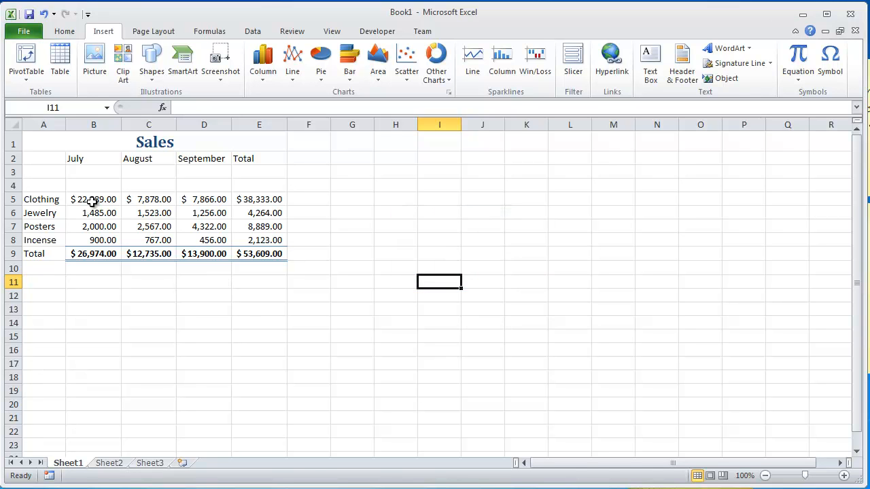
left_click(41, 159)
left_click_drag(42, 158, 206, 240)
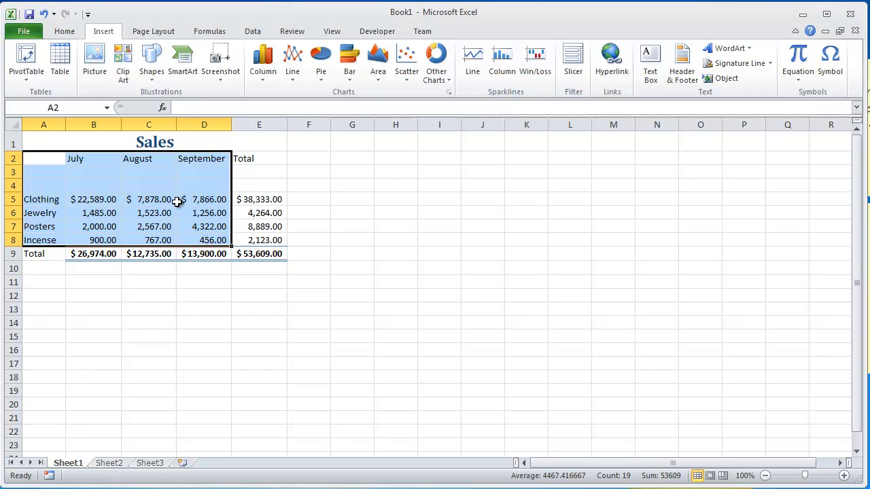
left_click(268, 75)
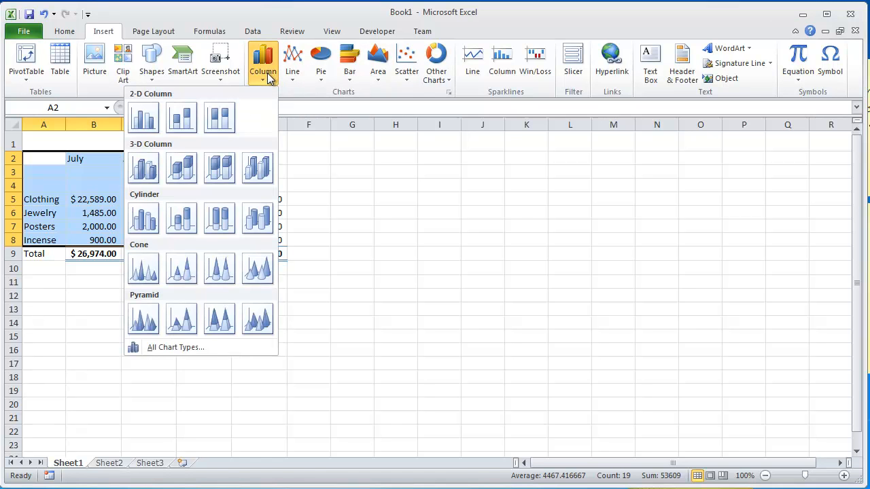
left_click(150, 223)
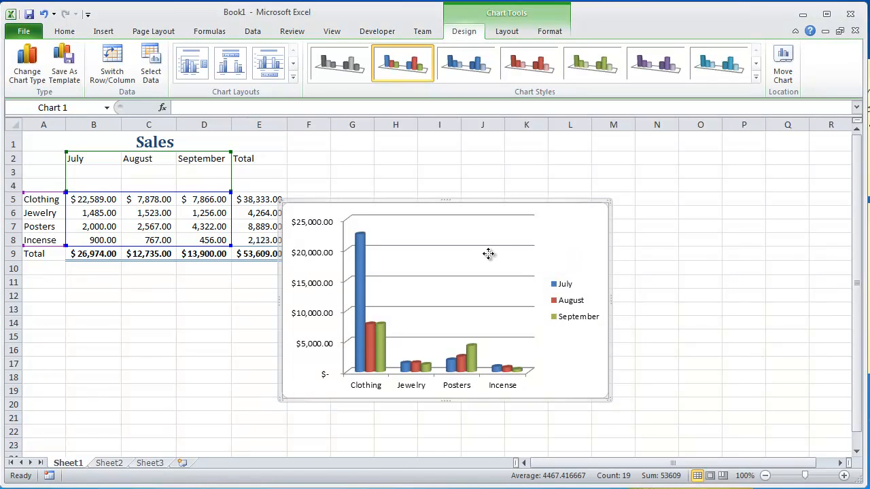
left_click_drag(571, 250, 605, 241)
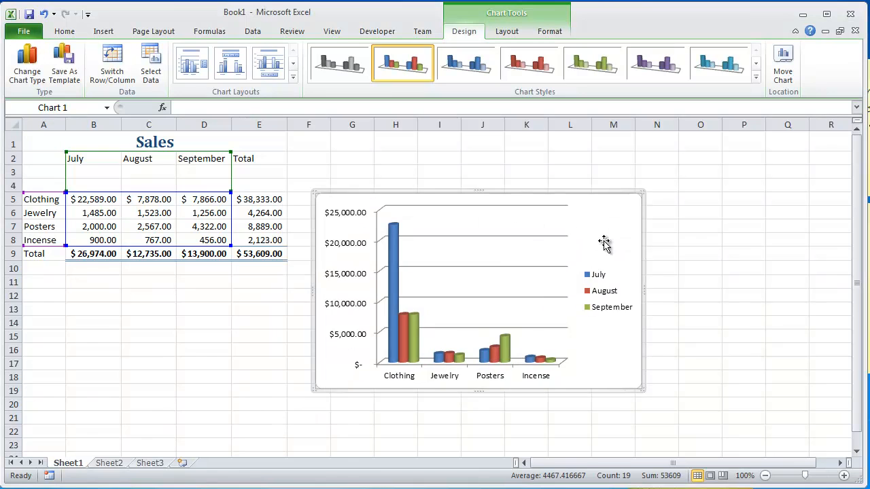
- Move the cylinder chart to its own new sheet, keeping the sheet name Chart1
left_click(783, 62)
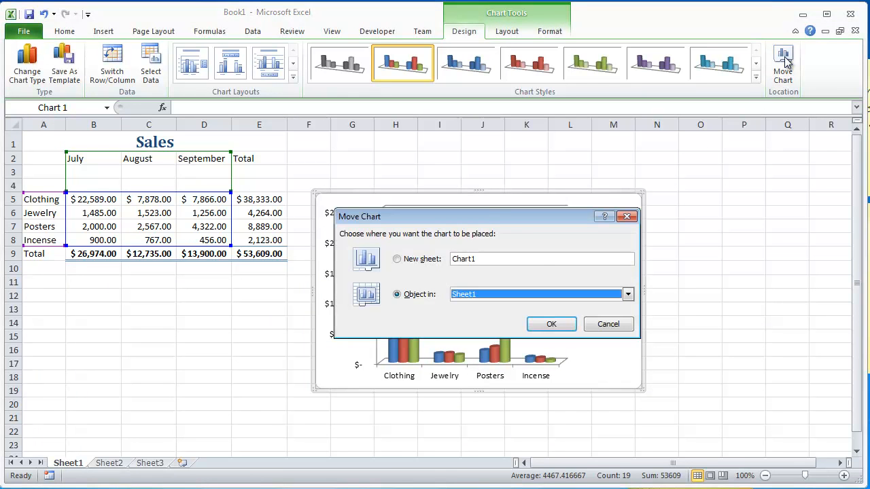
left_click(415, 263)
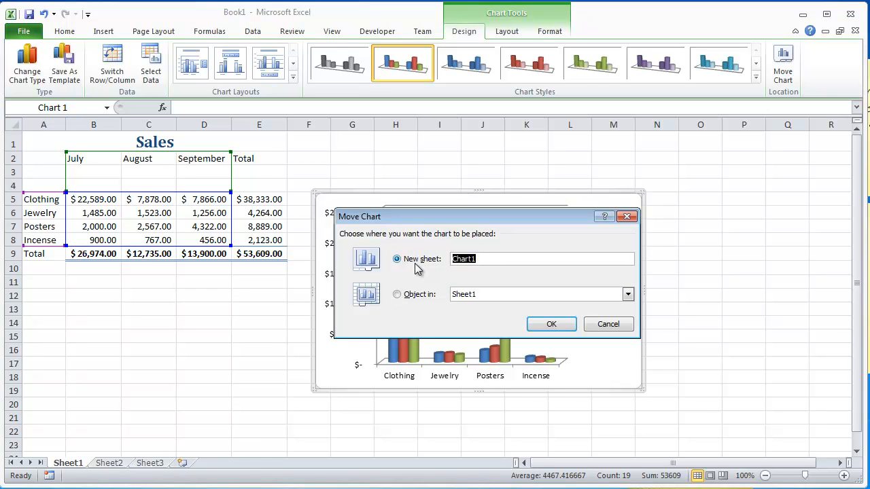
left_click(548, 325)
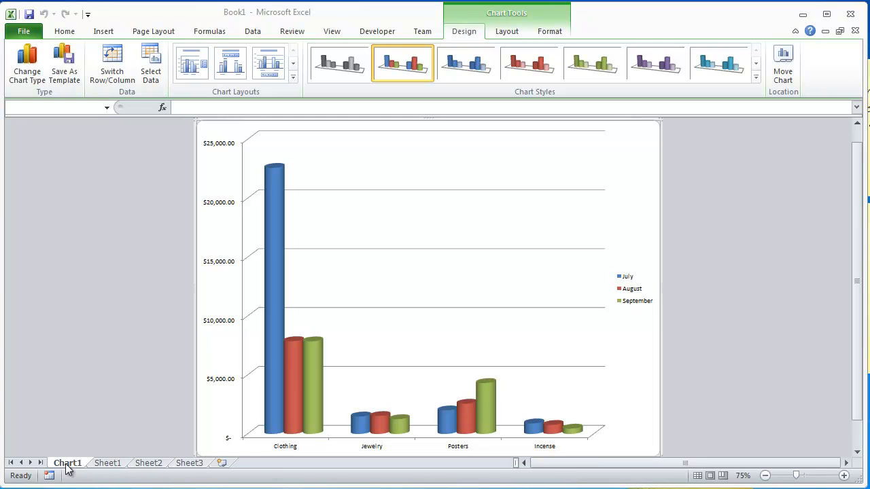
- Delete the empty worksheets Sheet2 and Sheet3 from the workbook
right_click(156, 465)
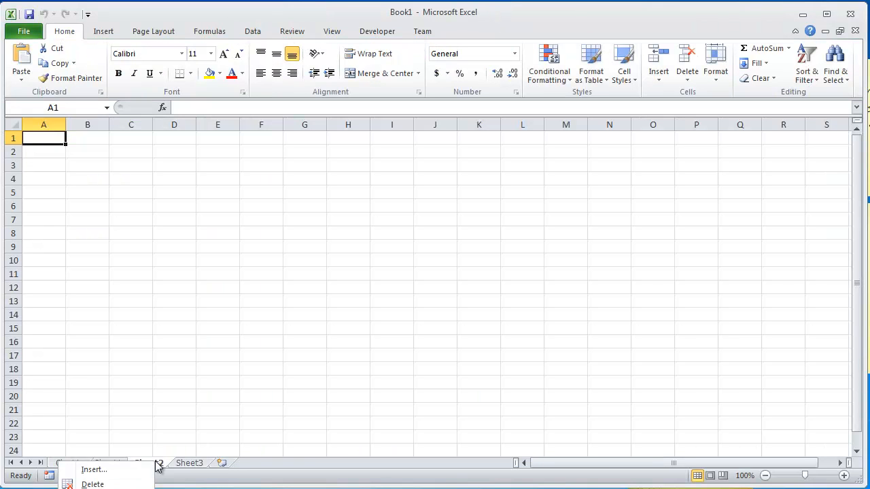
left_click(127, 486)
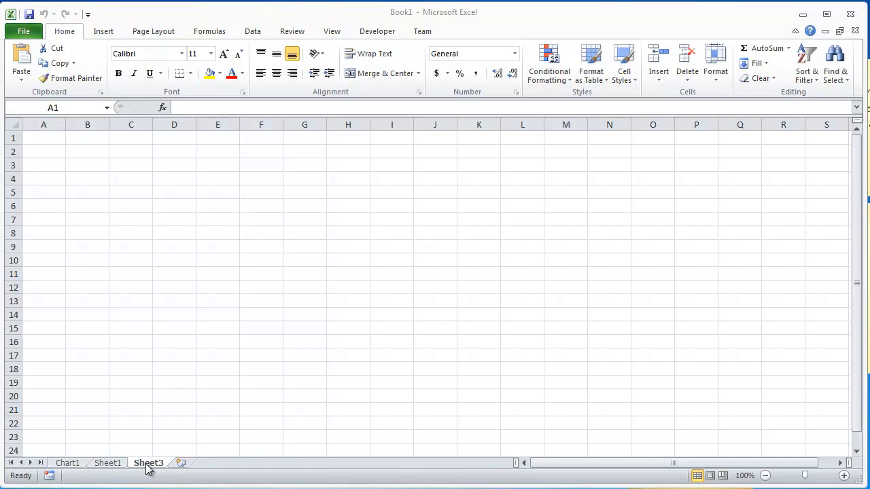
right_click(148, 468)
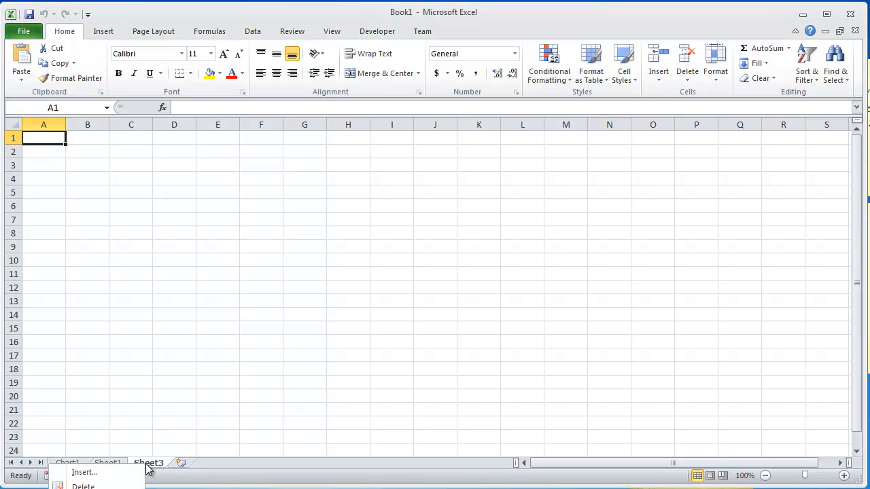
left_click(114, 484)
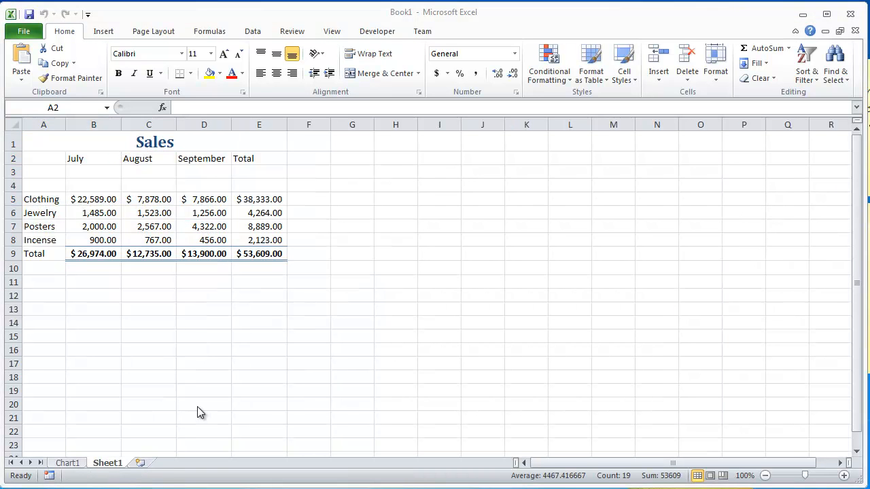
- Rename the worksheet Sheet1 as Sales Data
key("super+Tab")
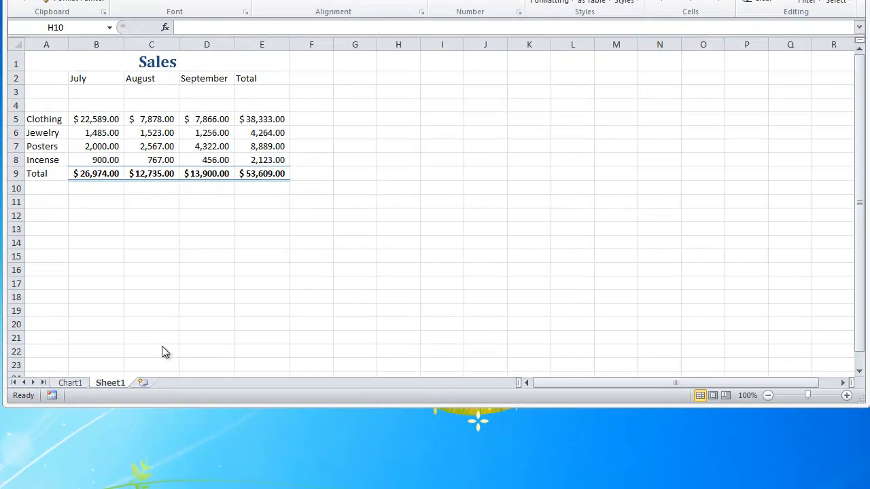
left_click(117, 385)
right_click(117, 387)
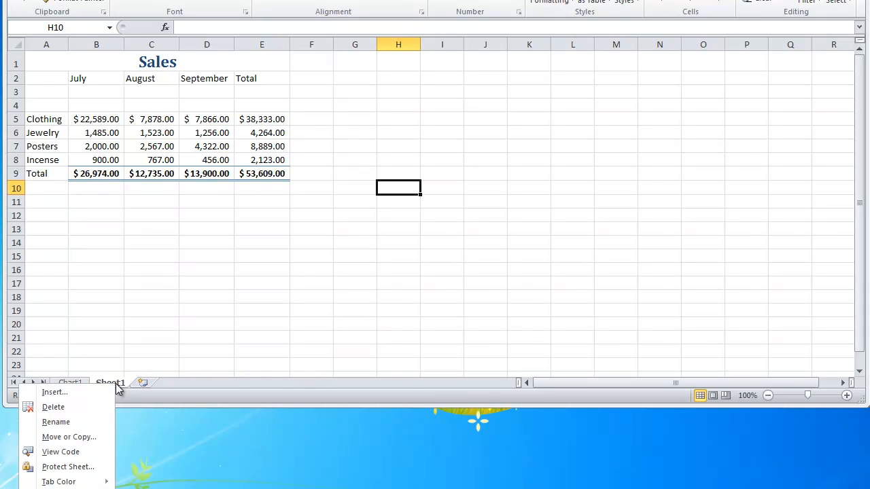
left_click(90, 422)
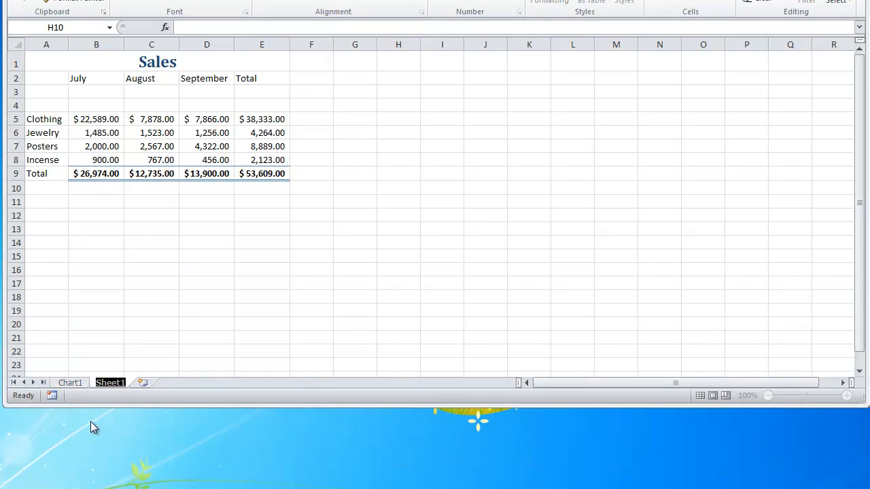
type("Sales Data")
key("Return")
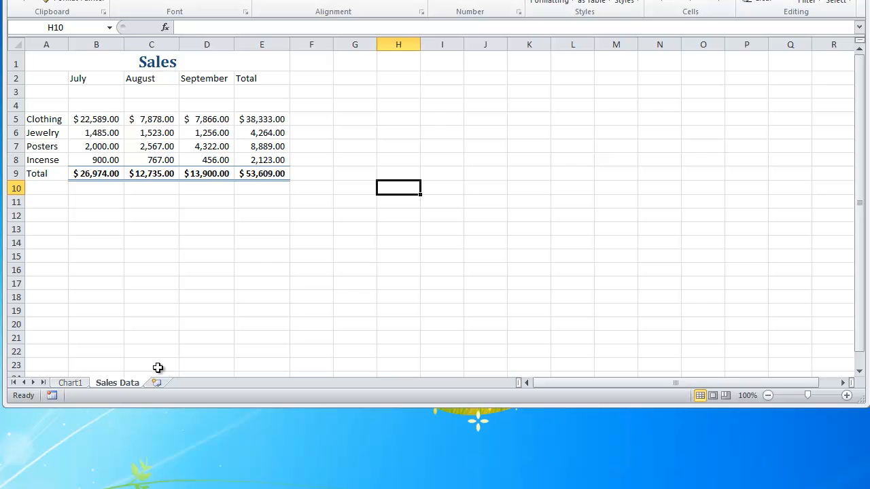
- Color the Sales Data sheet tab dark blue from the theme colors and check it from the Chart1 sheet
right_click(130, 383)
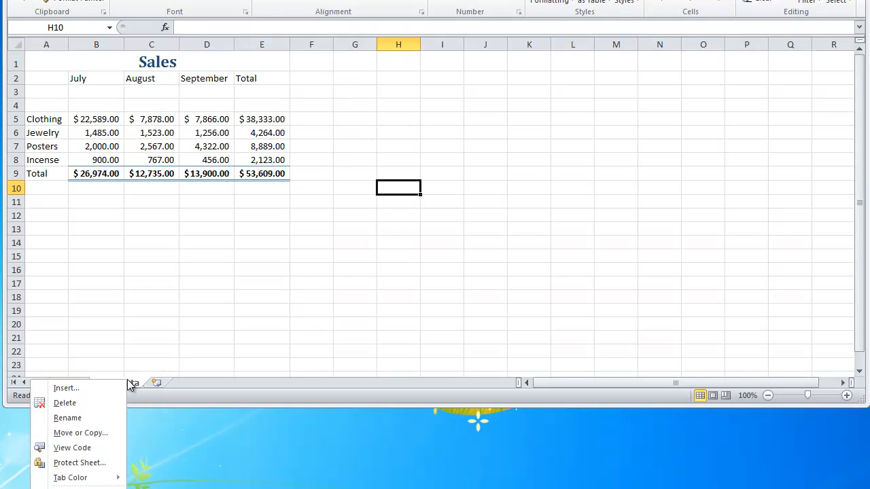
mouse_move(88, 481)
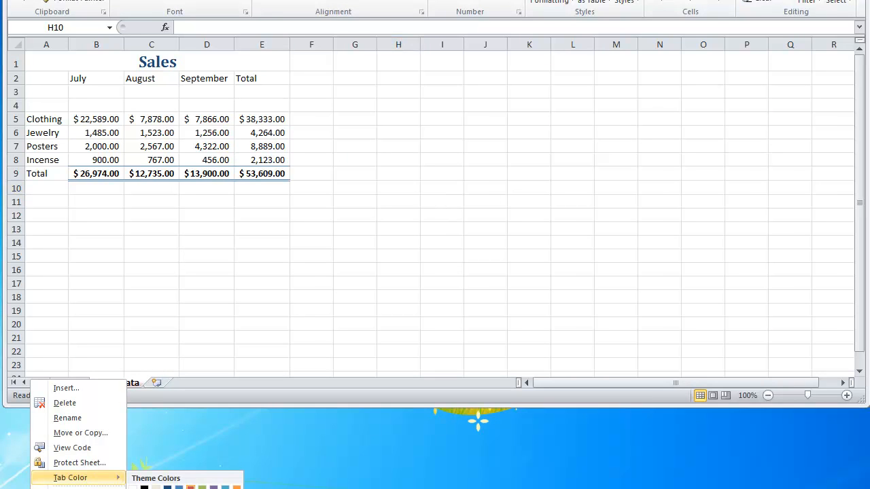
left_click(167, 488)
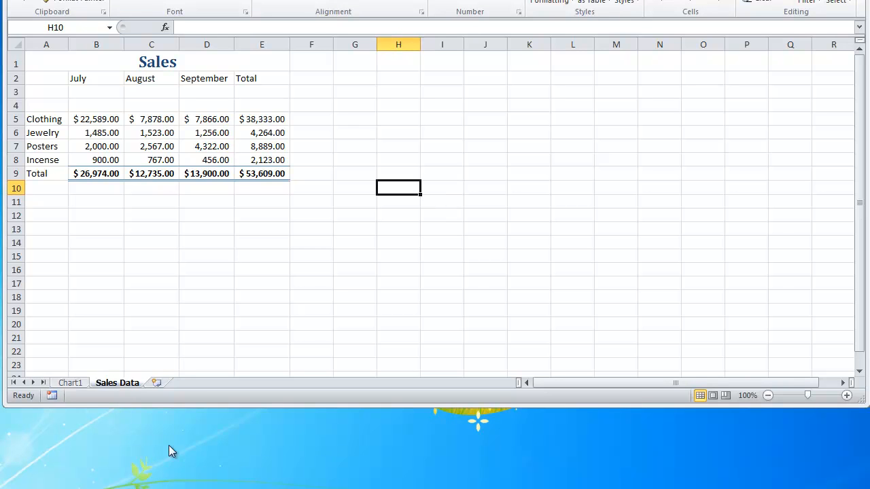
left_click(71, 384)
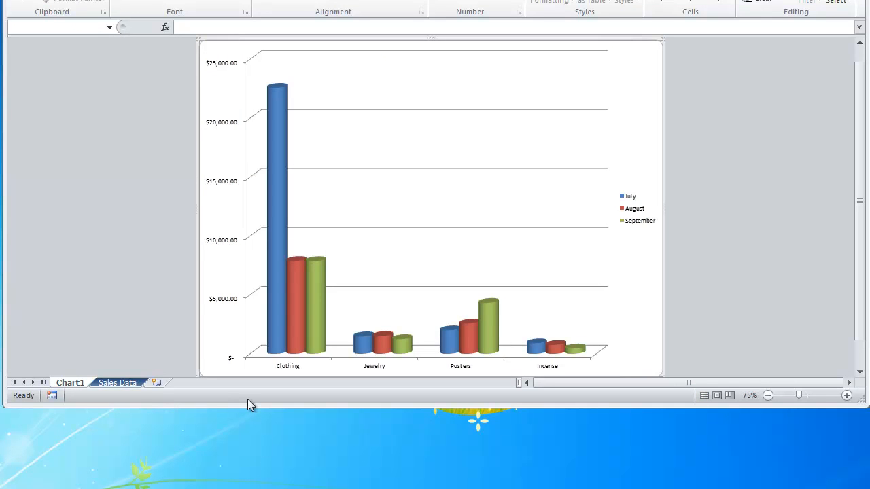
left_click(126, 383)
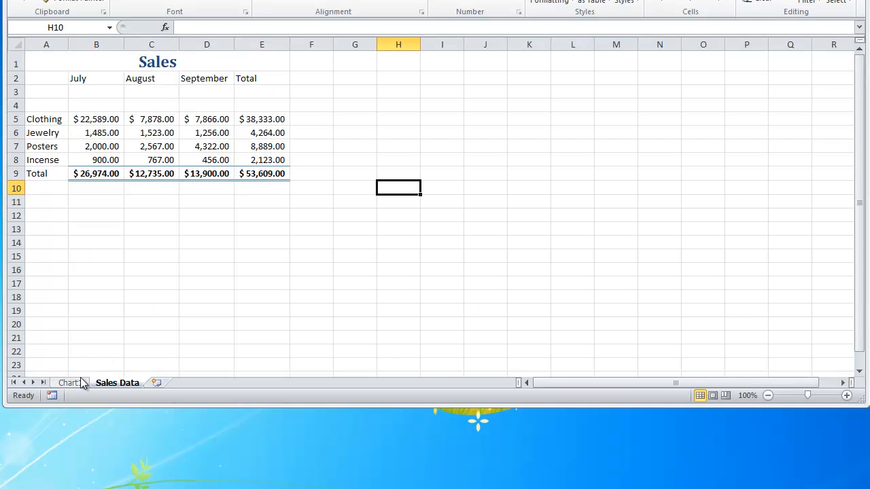